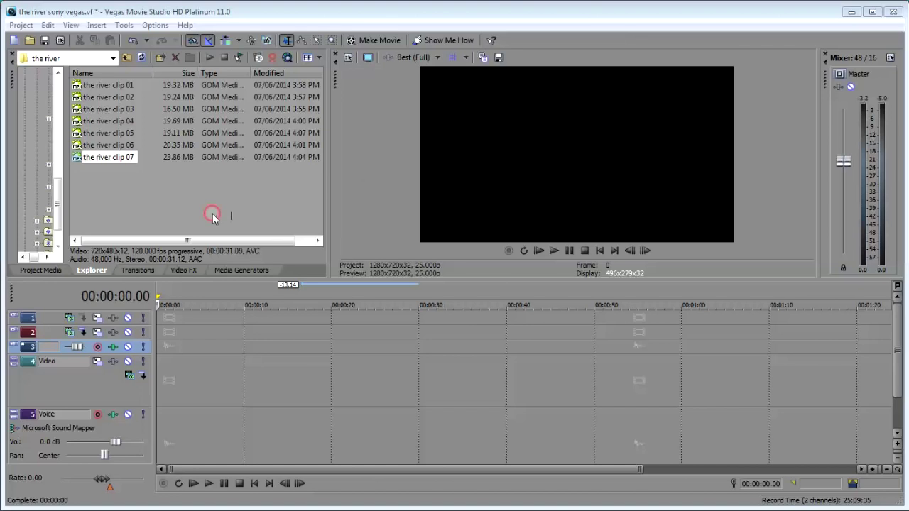
Select 'the river clip 01' in Explorer and preview its footage in the preview window.
click(99, 86)
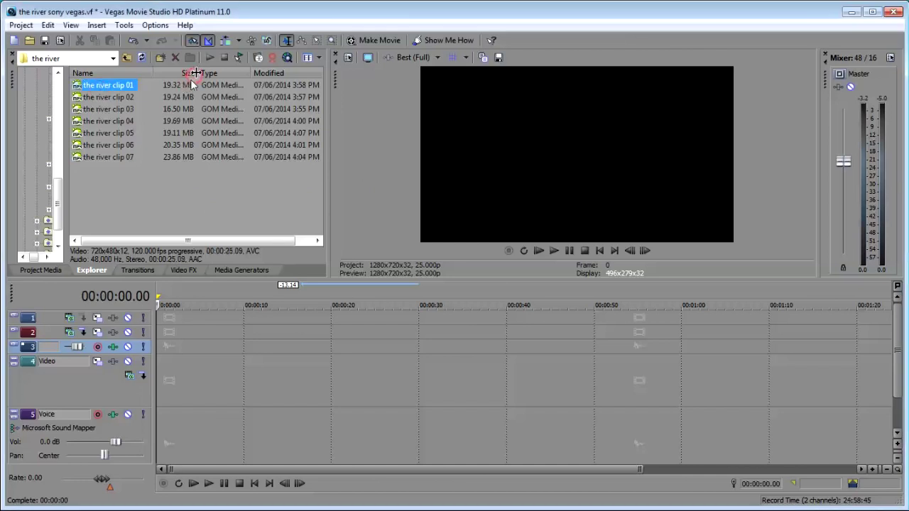
click(210, 58)
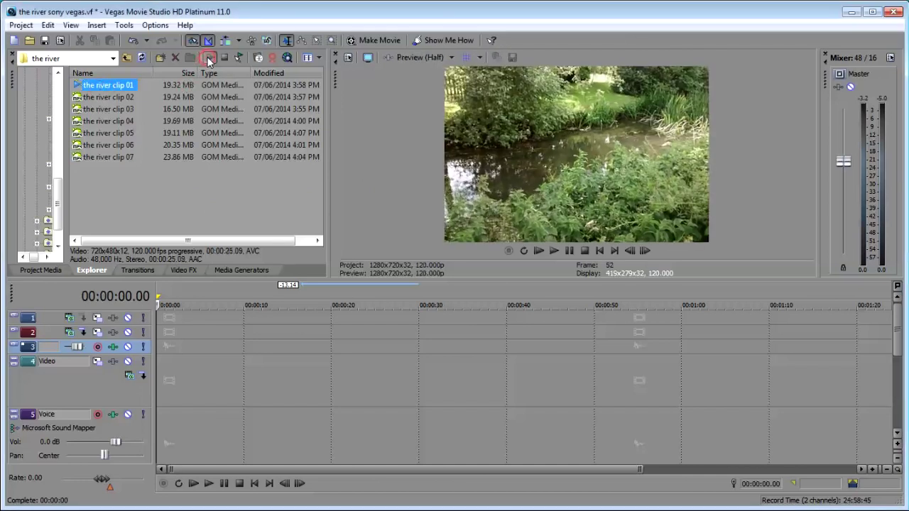
click(224, 60)
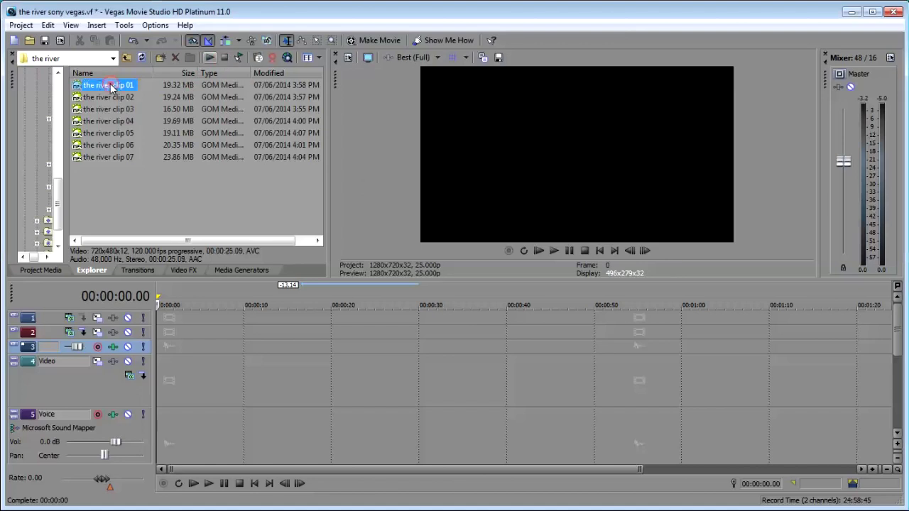
Place river clips 01, 02 and 03 one after another on the video track.
drag(110, 86, 163, 378)
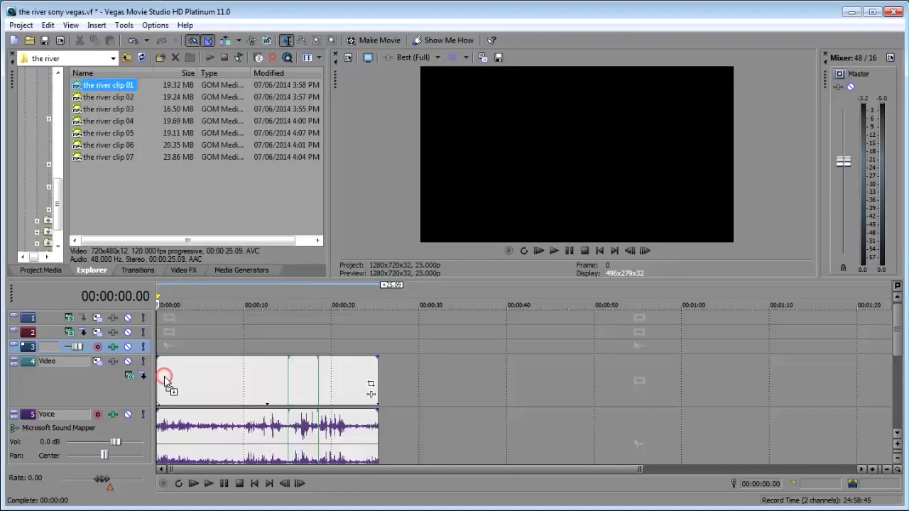
drag(118, 102, 383, 380)
drag(108, 108, 606, 400)
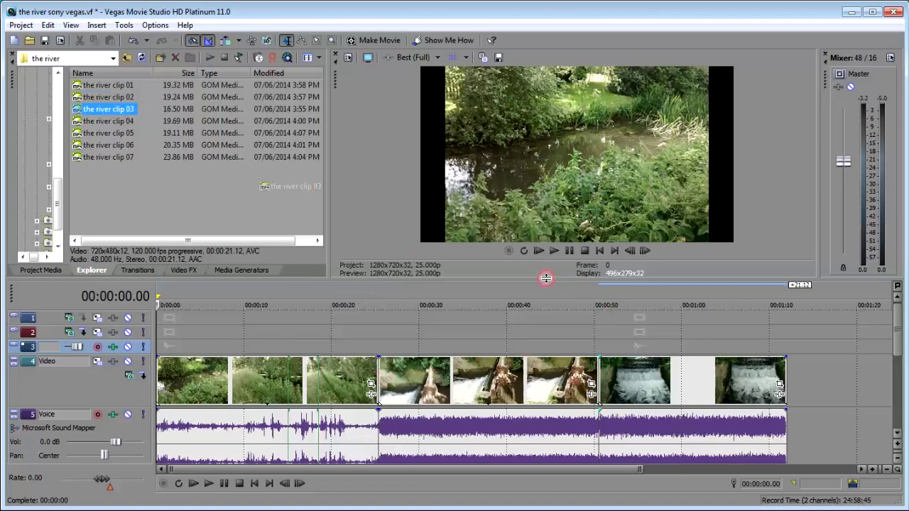
Enlarge the timeline area and shift clips 03 and 02 right to open gaps.
drag(547, 279, 538, 218)
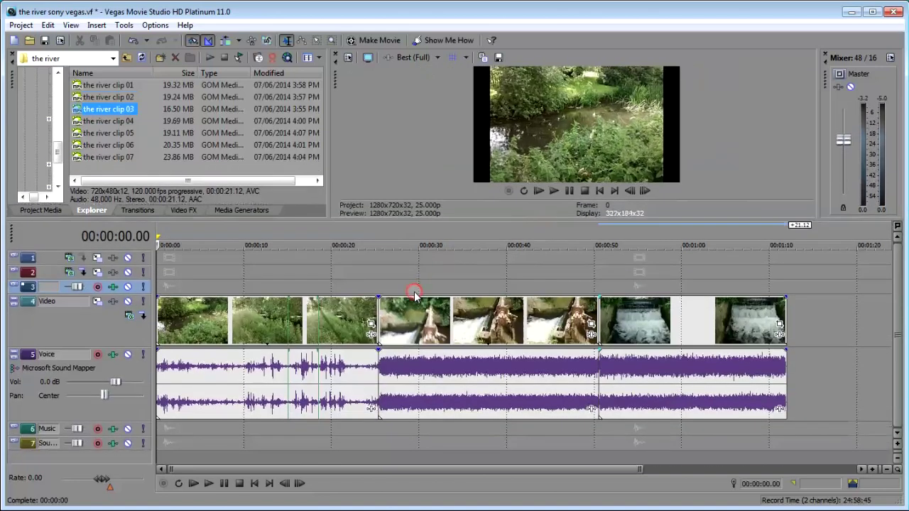
drag(644, 333, 679, 331)
drag(481, 324, 496, 328)
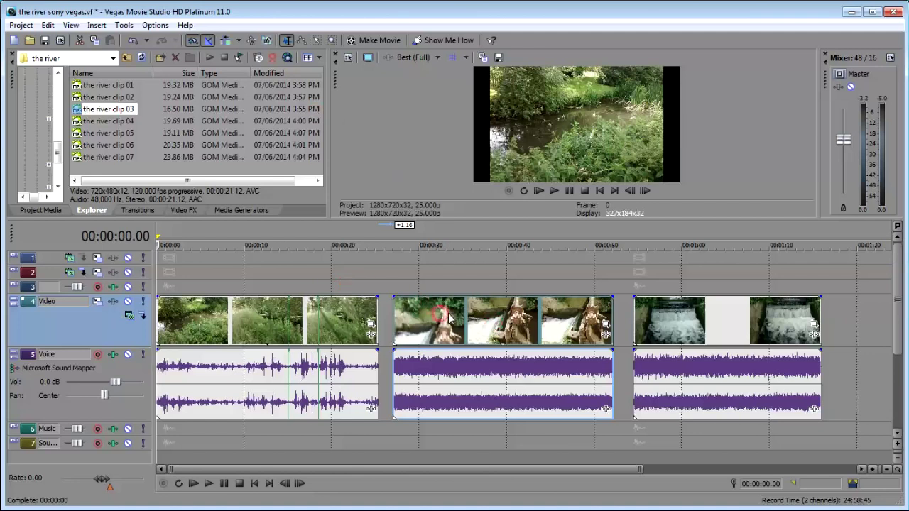
Slide the middle clip left over clip 01 to form a crossfade and play it back.
drag(483, 320, 432, 325)
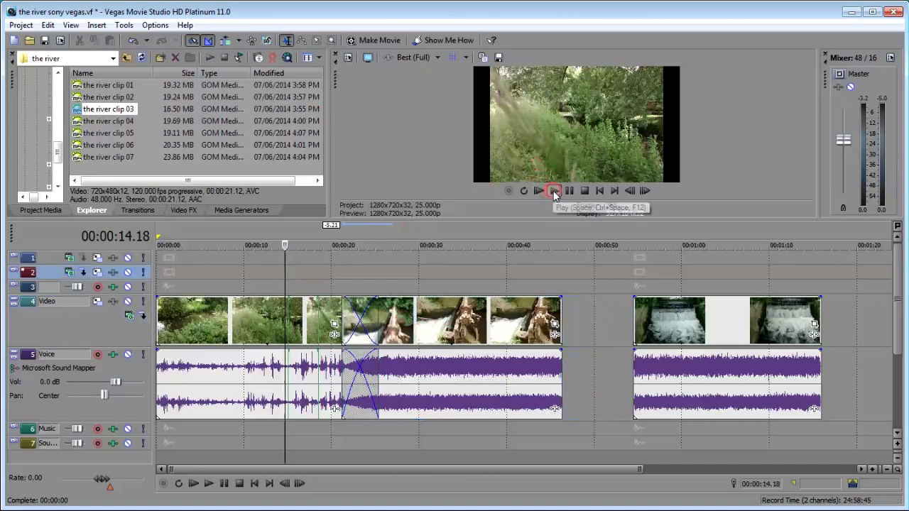
click(554, 192)
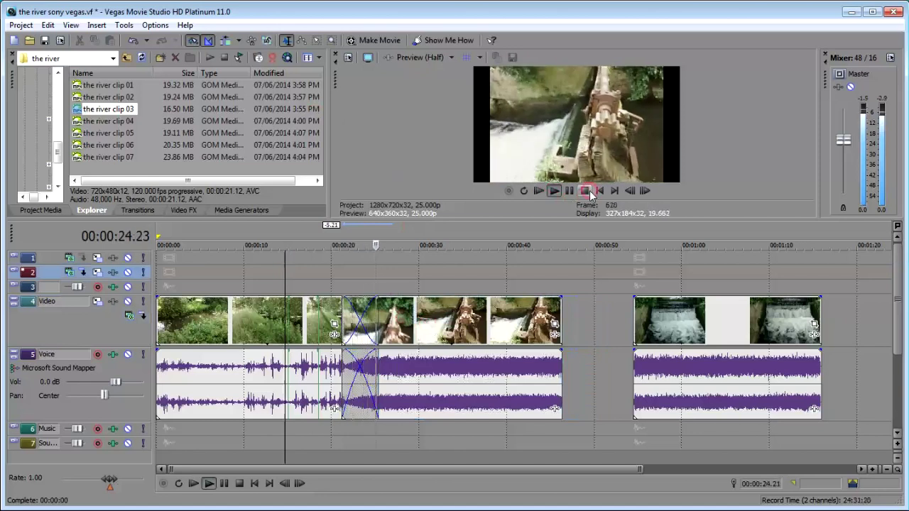
click(585, 191)
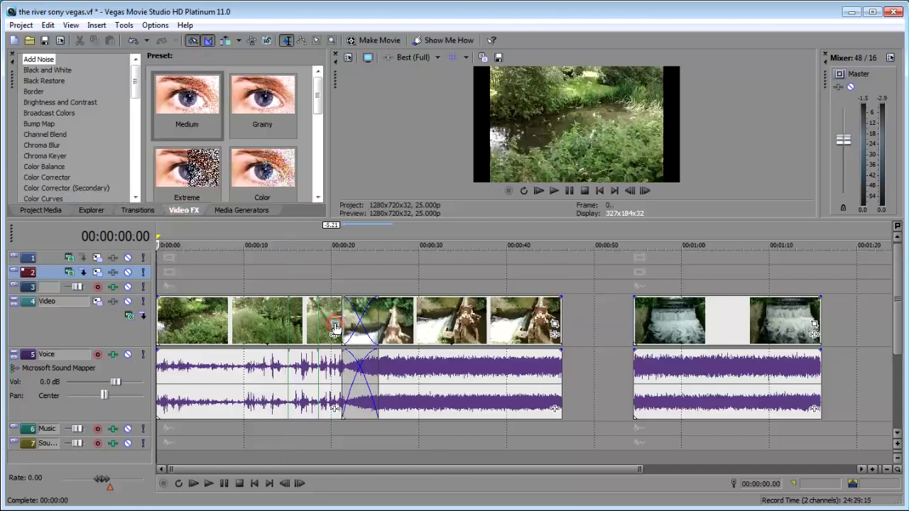
Apply the '16:9 Widescreen TV aspect ratio' Pan/Crop preset to river clip 01, then return to Explorer.
click(335, 326)
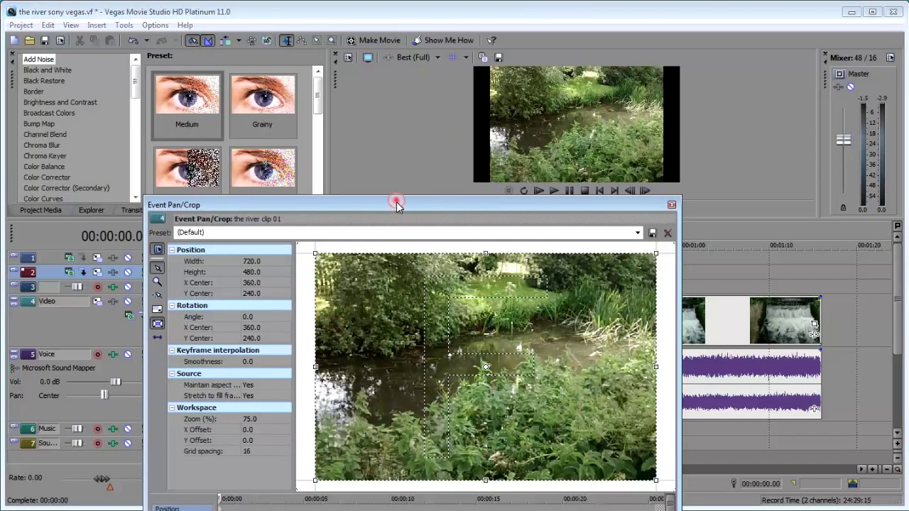
drag(396, 207, 374, 128)
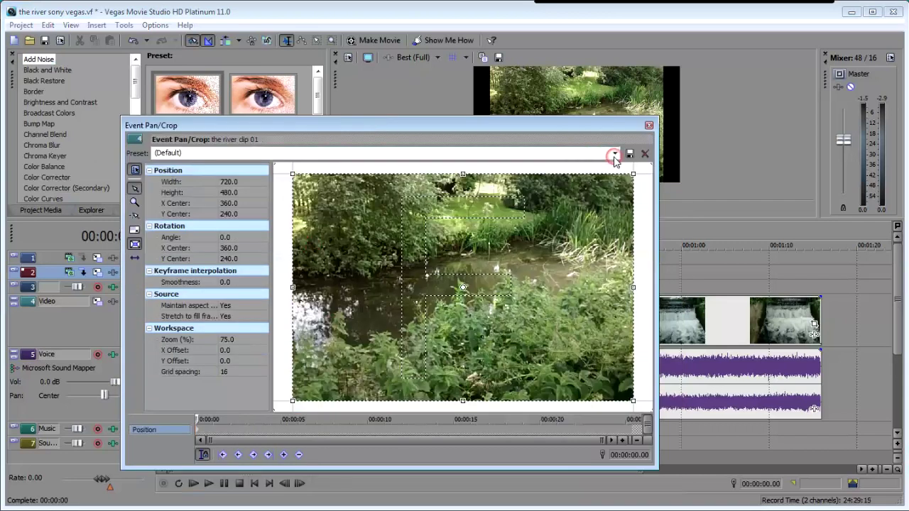
click(614, 153)
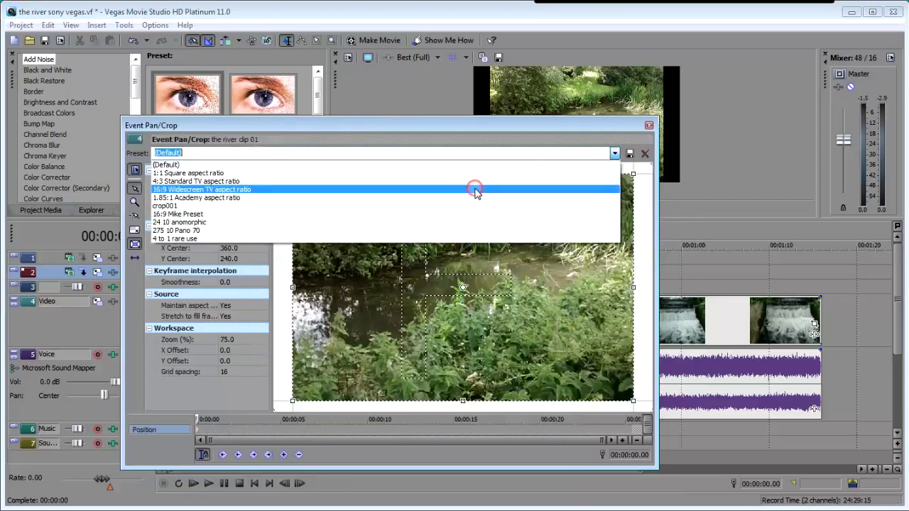
click(474, 189)
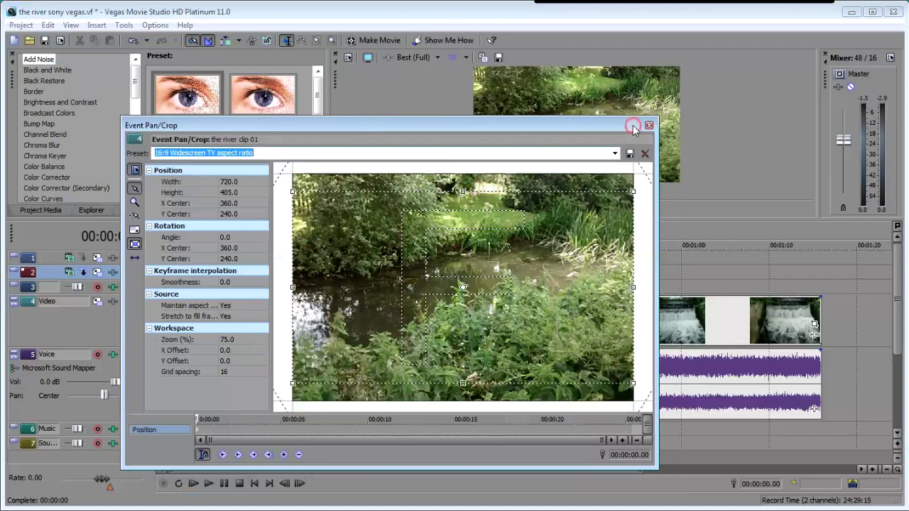
click(649, 126)
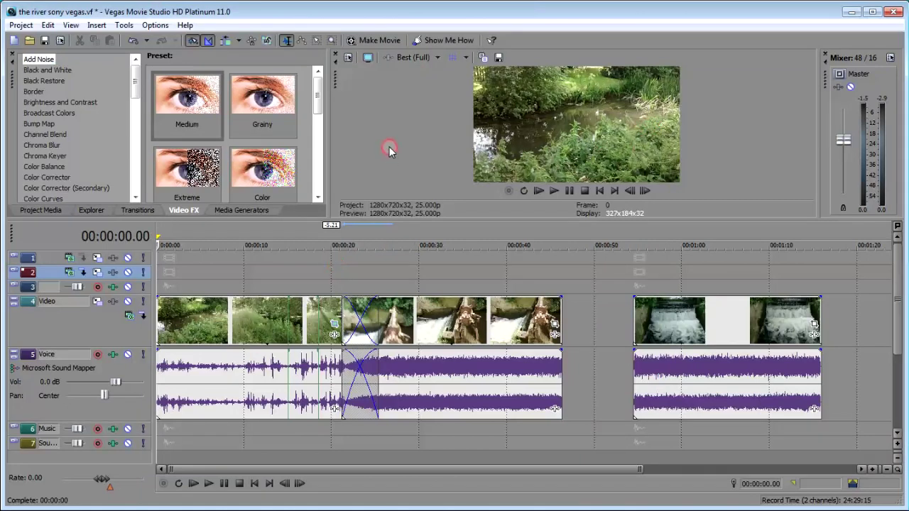
click(91, 211)
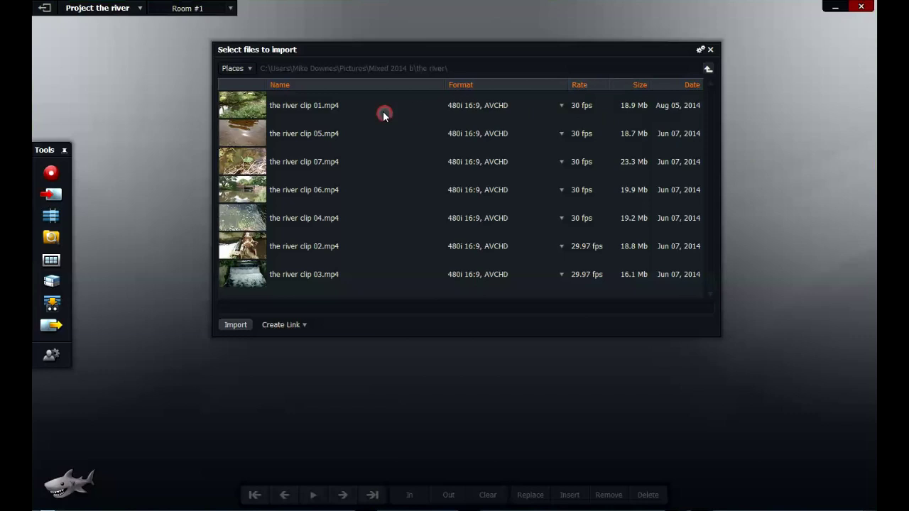
Select all seven river clip .mp4 files with Ctrl+A and import them.
key(ctrl+a)
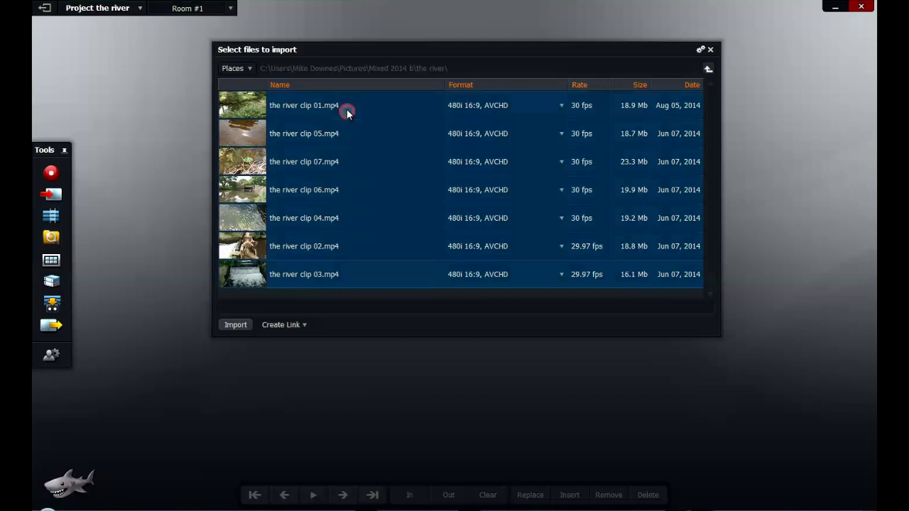
click(235, 325)
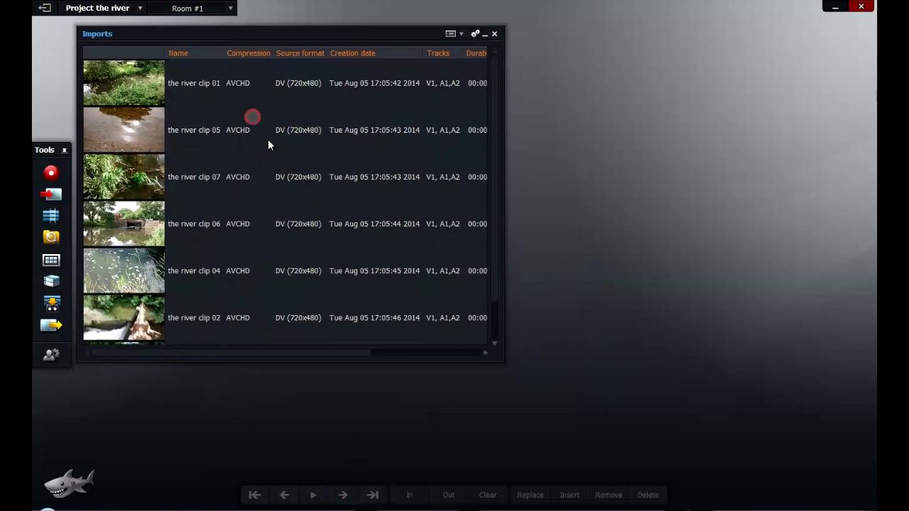
Play river clip 01 in its own viewer beside a smaller Imports bin, then create Edit #1.
drag(499, 345, 395, 225)
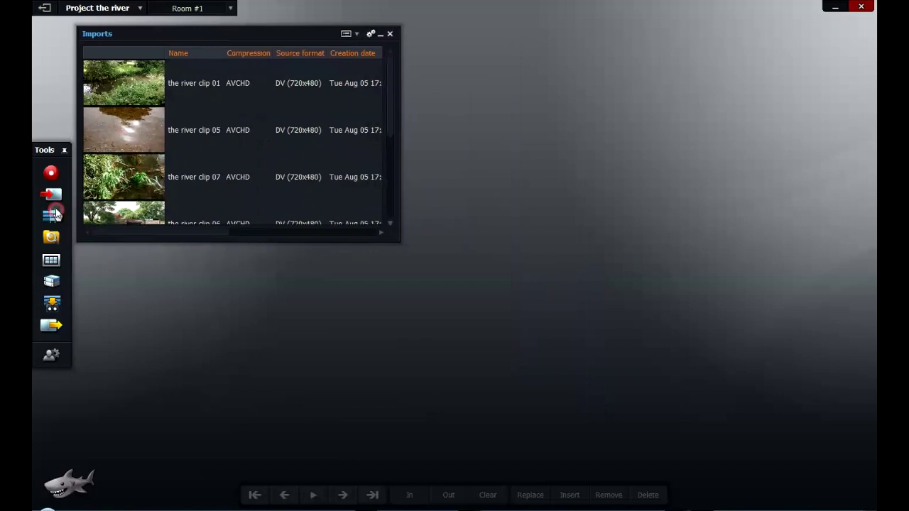
click(119, 91)
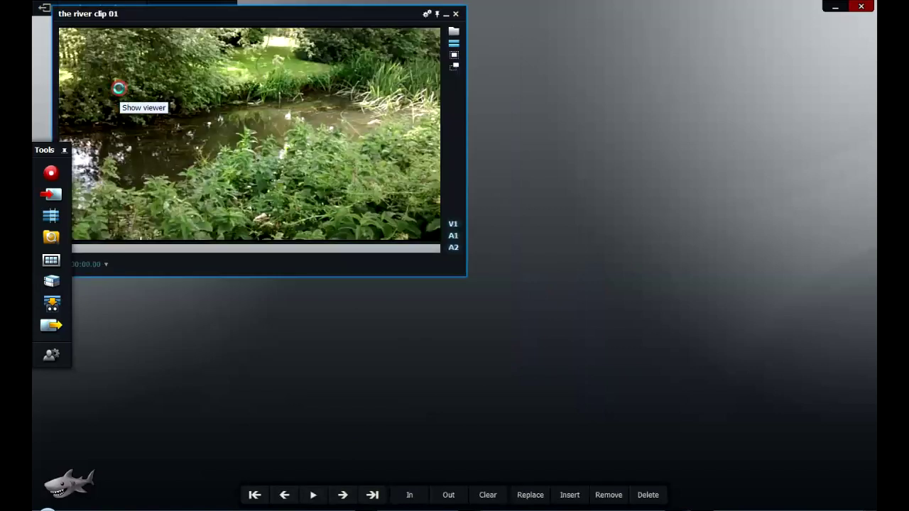
drag(190, 14, 535, 89)
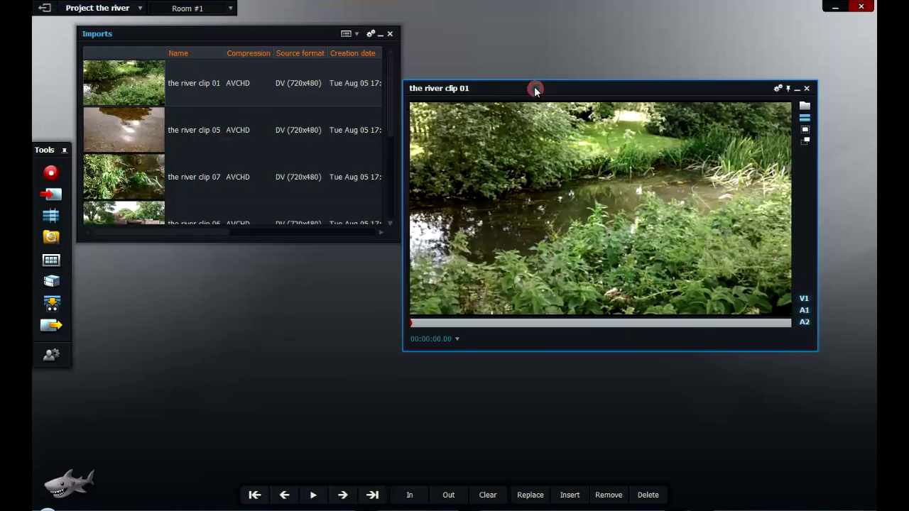
click(313, 497)
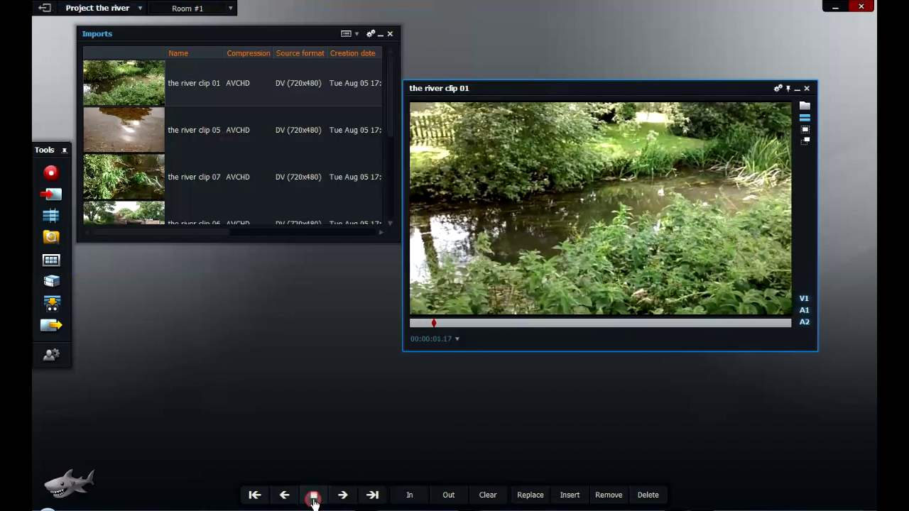
click(51, 216)
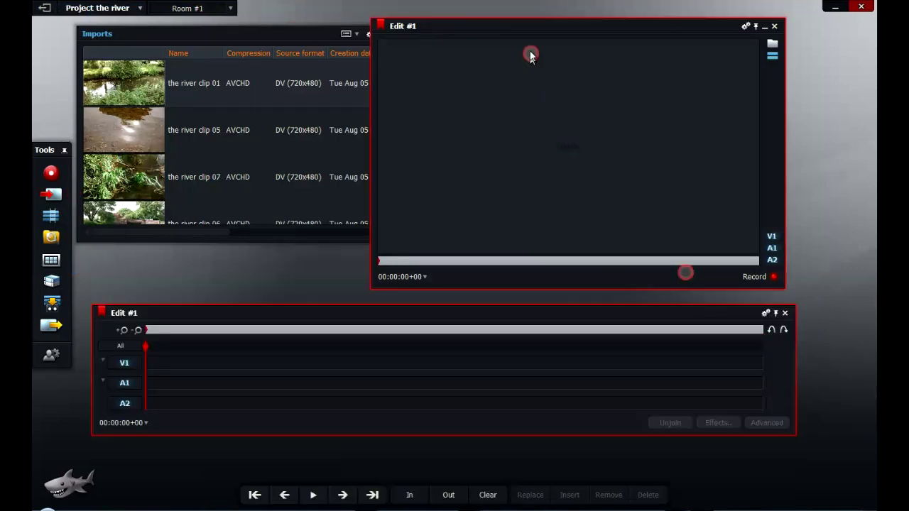
Move the Edit #1 viewer to the top right, above its timeline panel.
drag(533, 26, 565, 34)
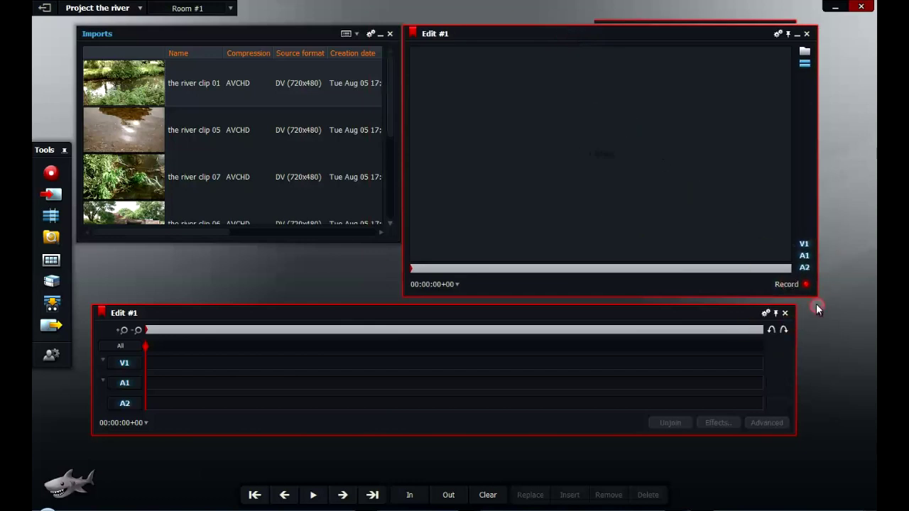
click(602, 203)
Drop river clip 01 onto Edit #1 across V1, A1 and A2, and move the Clipboard panel aside.
click(128, 87)
drag(180, 240, 185, 363)
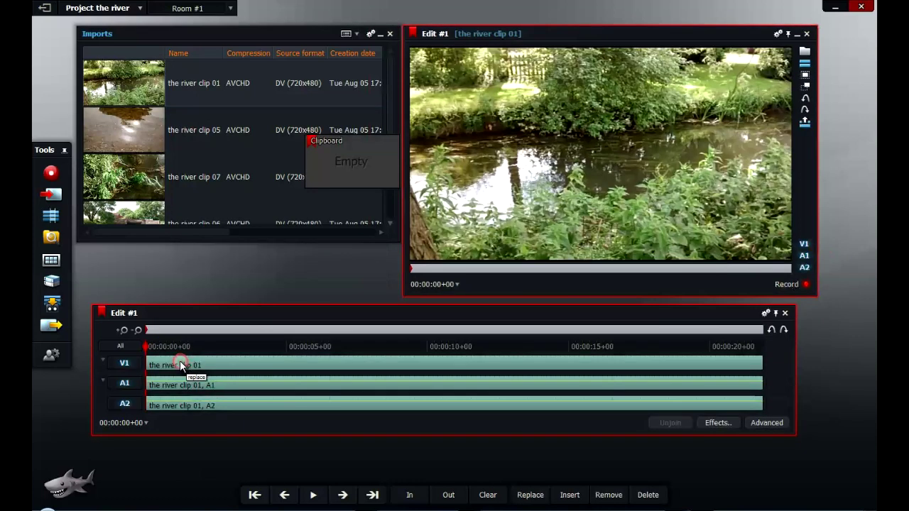
drag(350, 161, 164, 465)
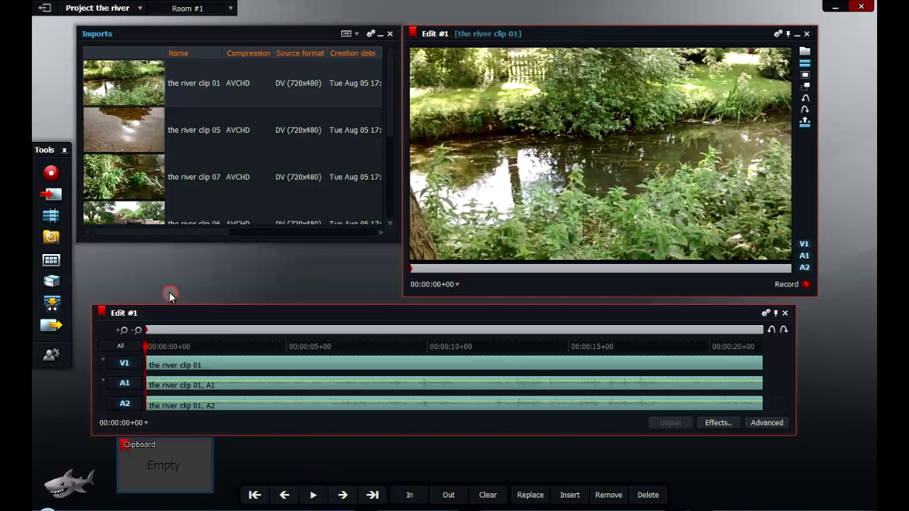
drag(389, 125, 394, 211)
Append river clip 02 after clip 01, then heighten the timeline panel and shrink the viewer.
click(132, 170)
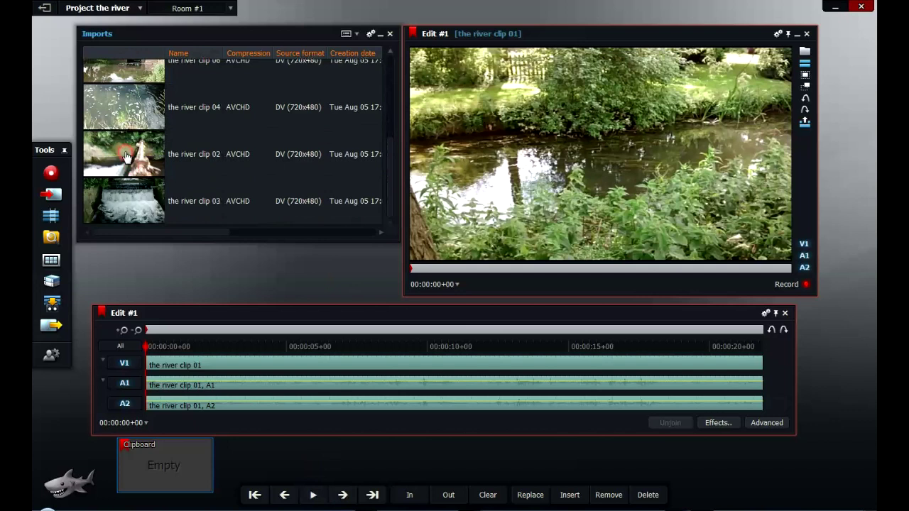
drag(462, 297, 756, 368)
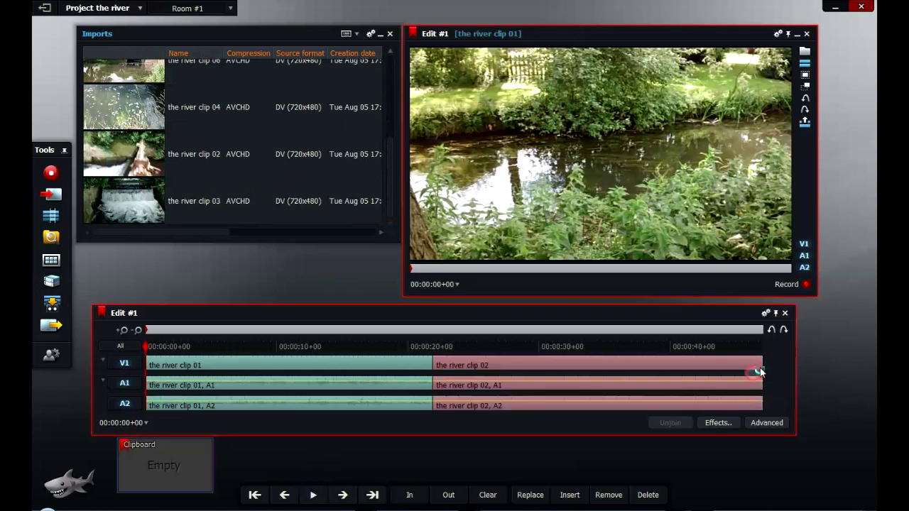
drag(285, 307, 299, 238)
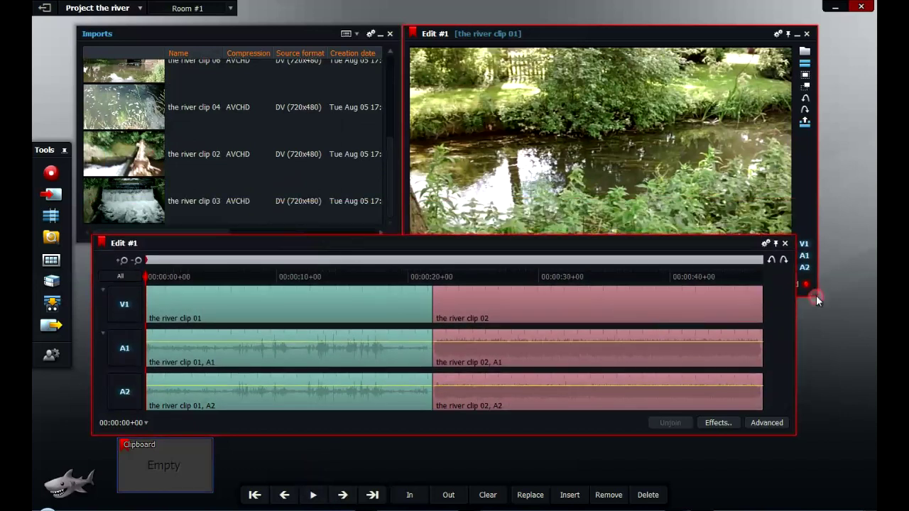
drag(815, 295, 702, 203)
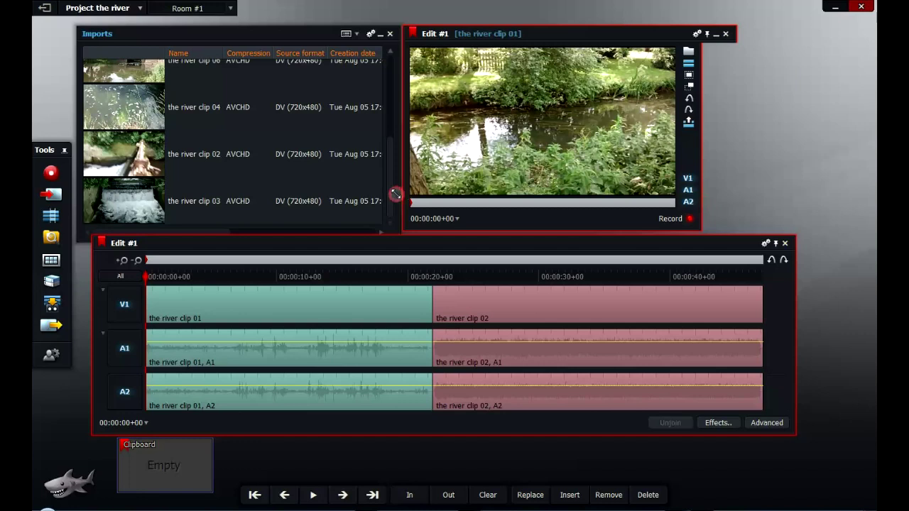
Select river clip 01 on the V1 track and try sliding it along the timeline.
click(217, 308)
click(418, 314)
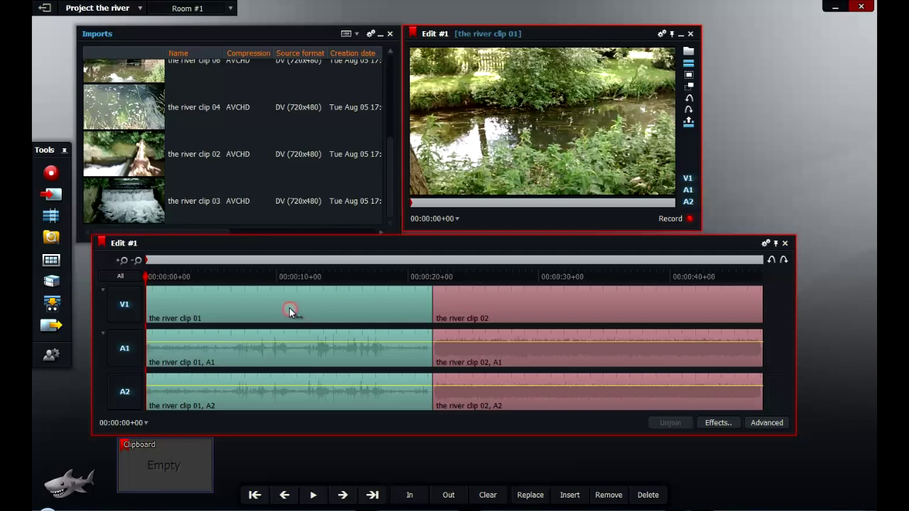
mouse_move(290, 311)
mouse_down()
mouse_move(448, 307)
mouse_move(289, 311)
mouse_up()
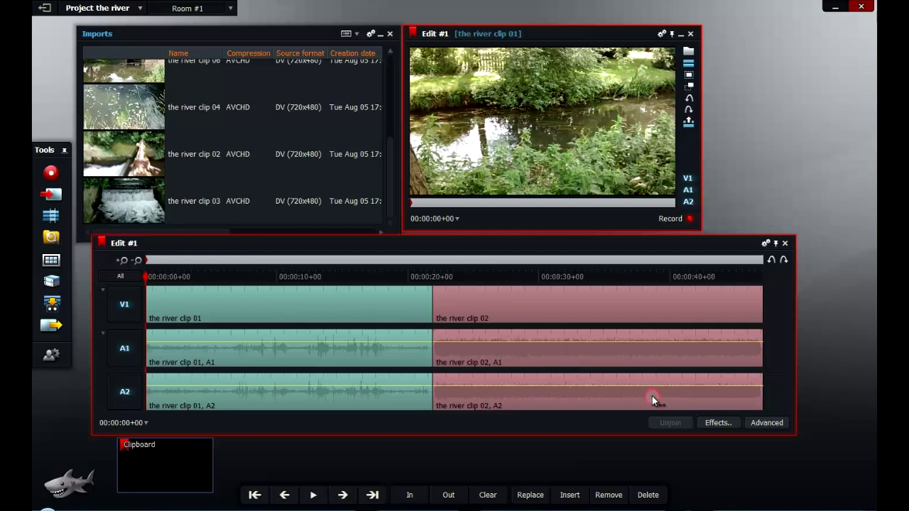
Bring up the effects list for river clip 01 in Lightworks, then close it.
click(714, 425)
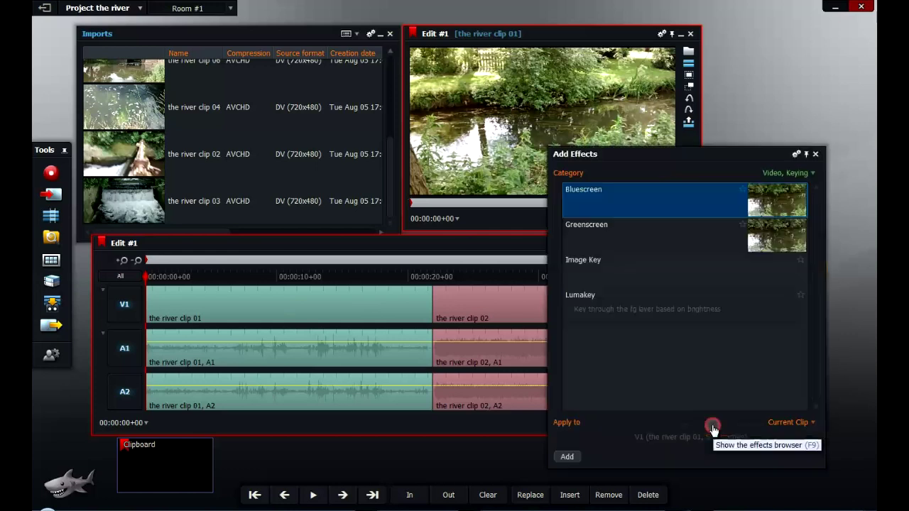
click(816, 153)
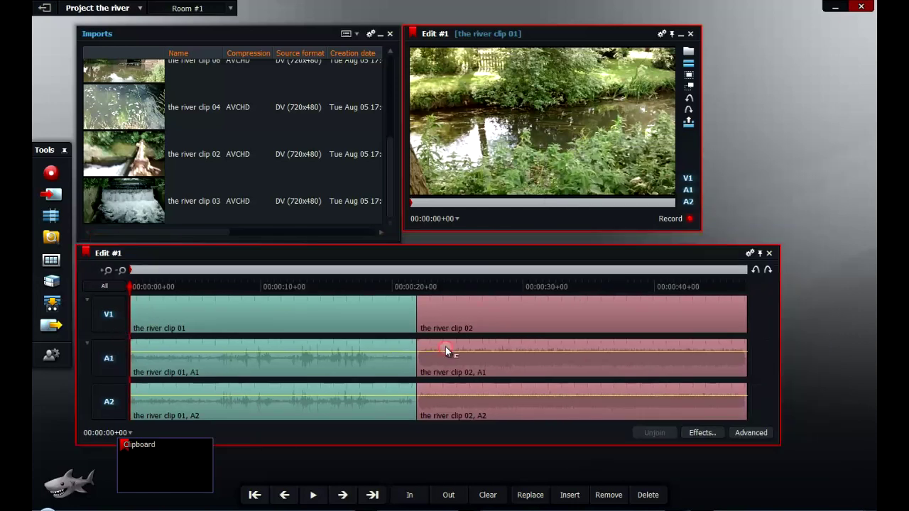